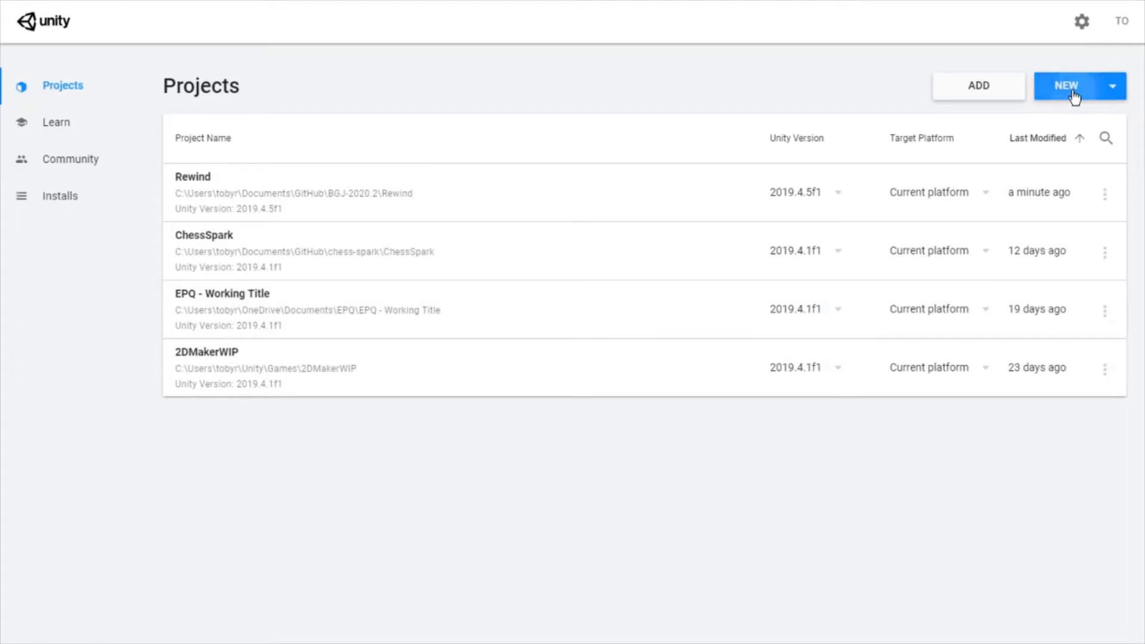
Step: Create a new project named Danger from the Universal Render Pipeline template
click(1071, 97)
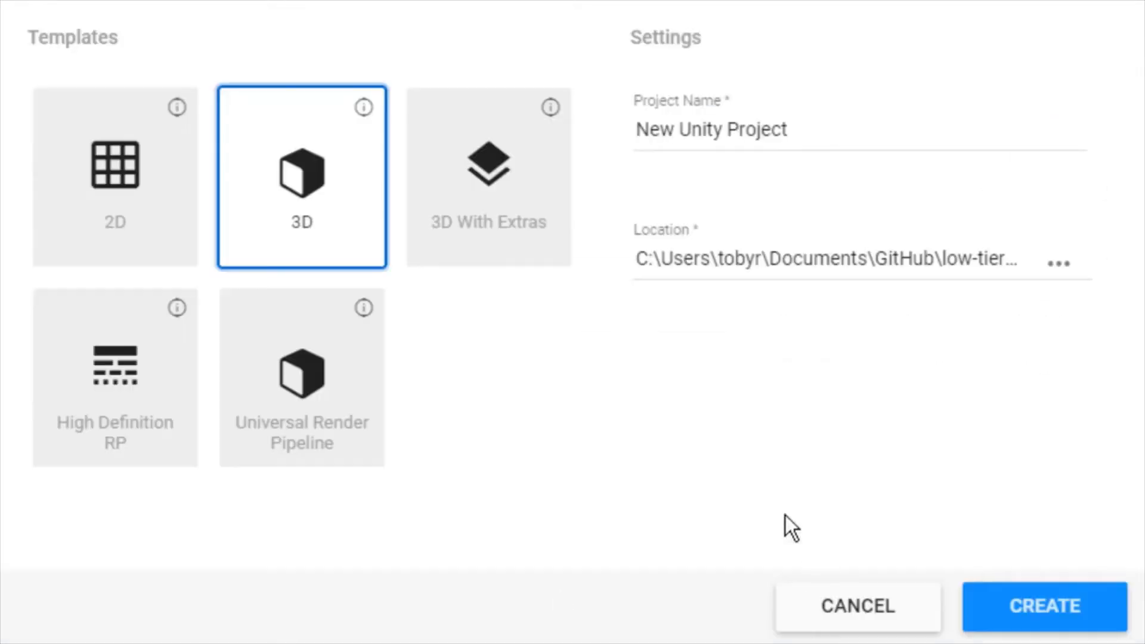
click(333, 398)
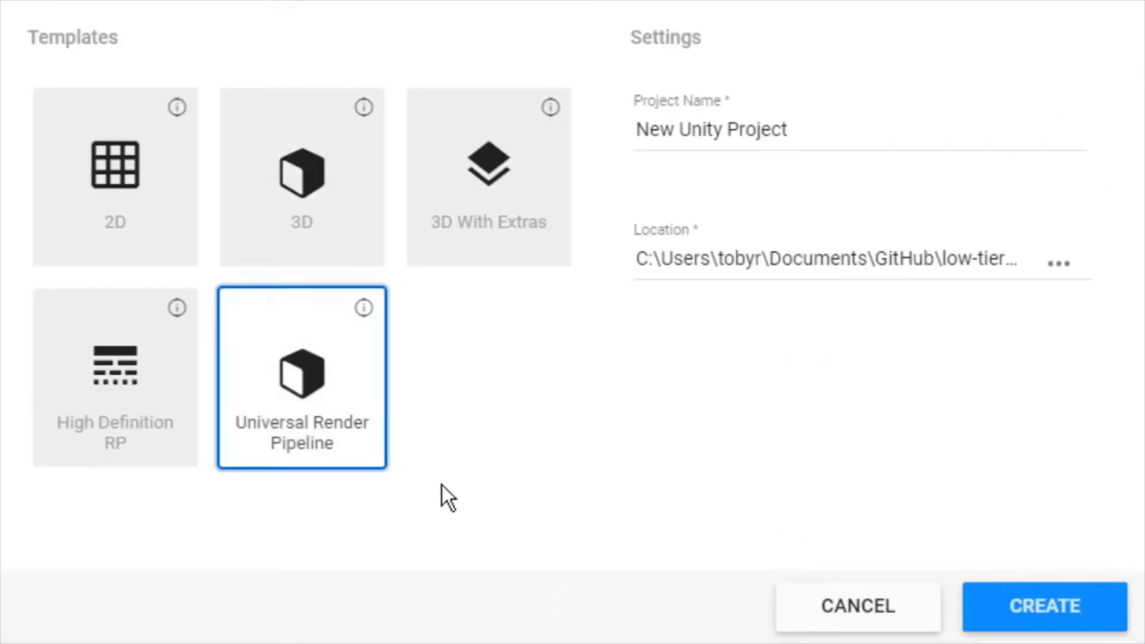
click(838, 122)
drag(838, 122, 633, 128)
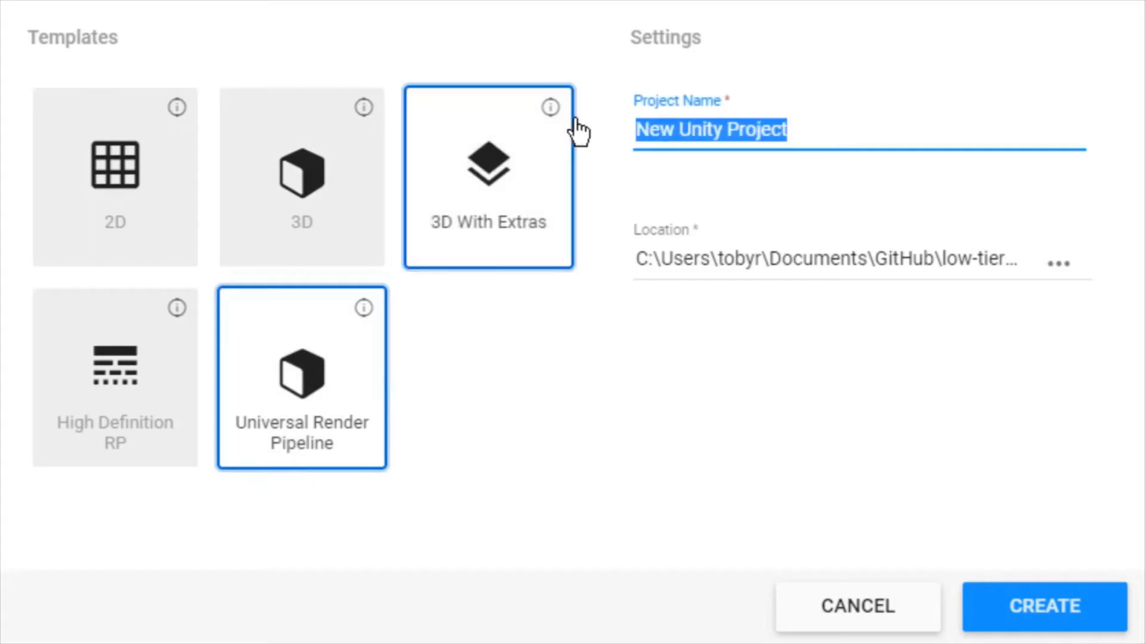
text(Danger)
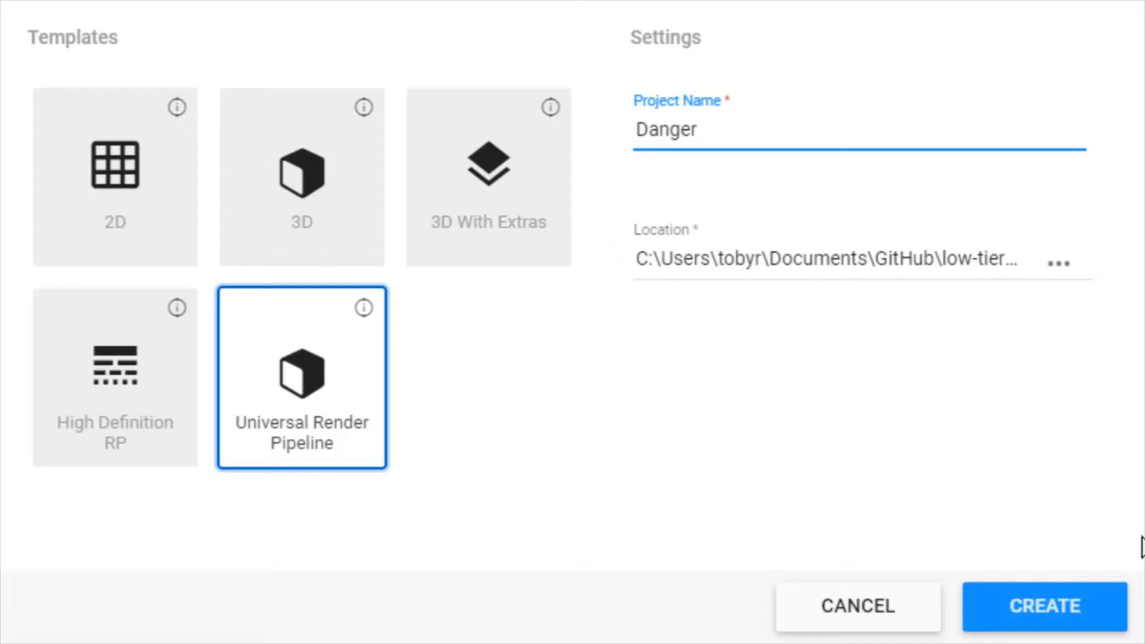
click(1043, 616)
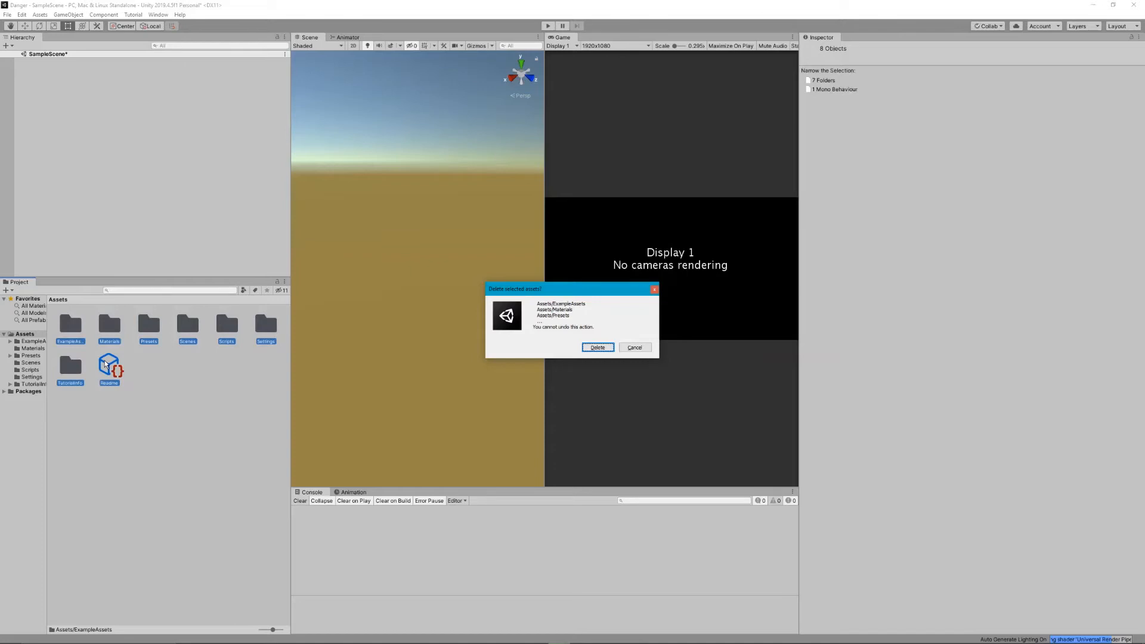
Step: Delete all the template's sample folders and the Readme from Assets
key(Return)
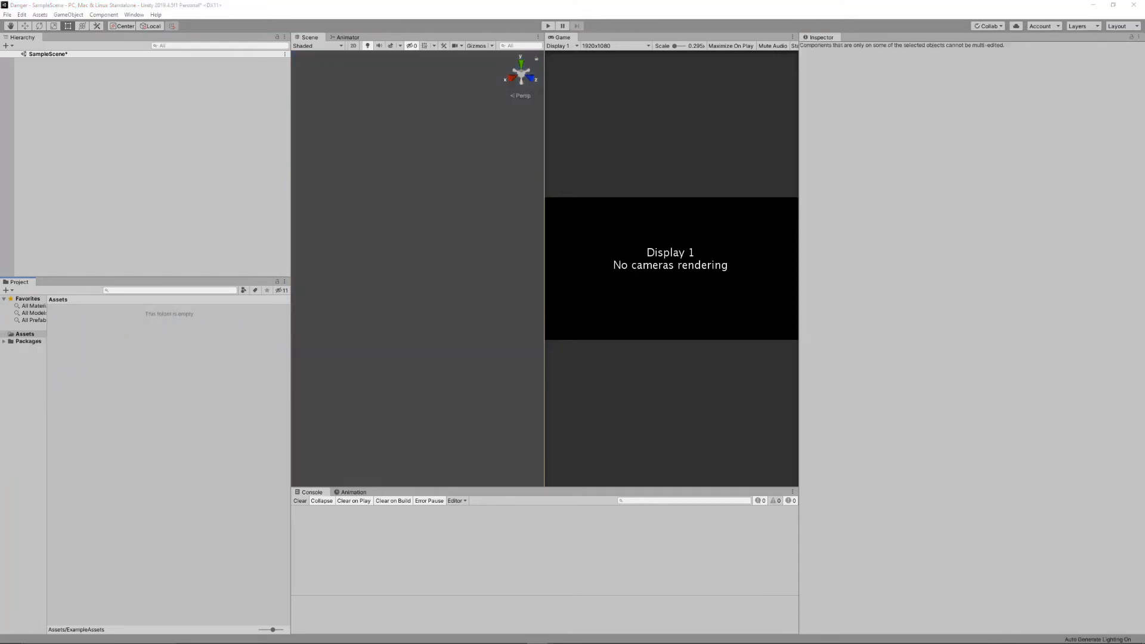
Step: Check the Scriptable Render Pipeline setting in the project's Graphics settings
click(23, 14)
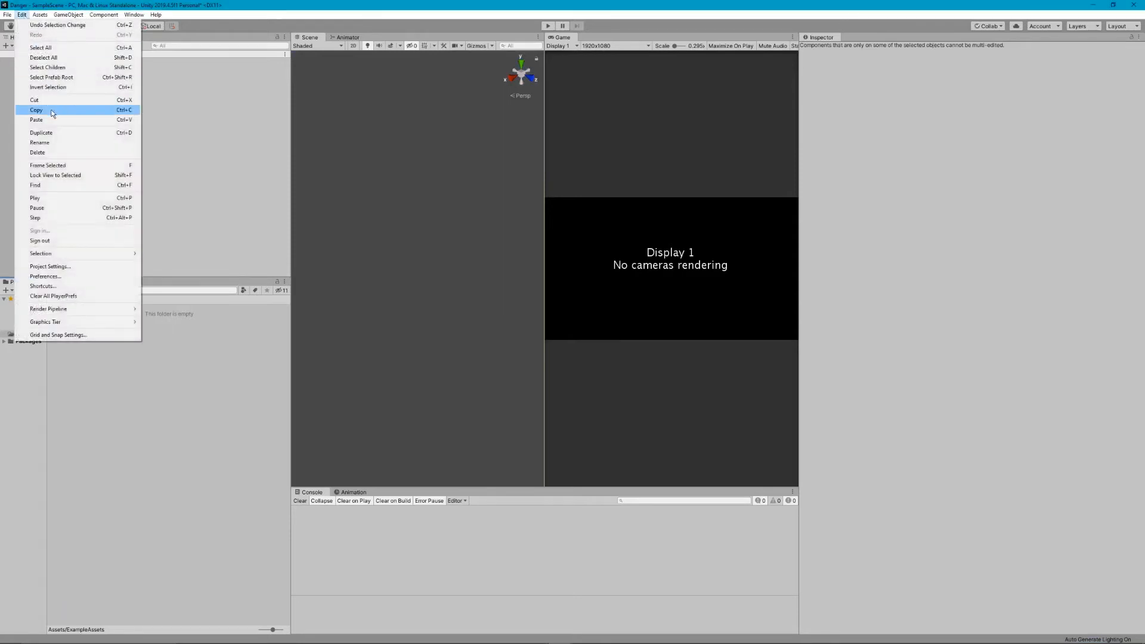
click(60, 266)
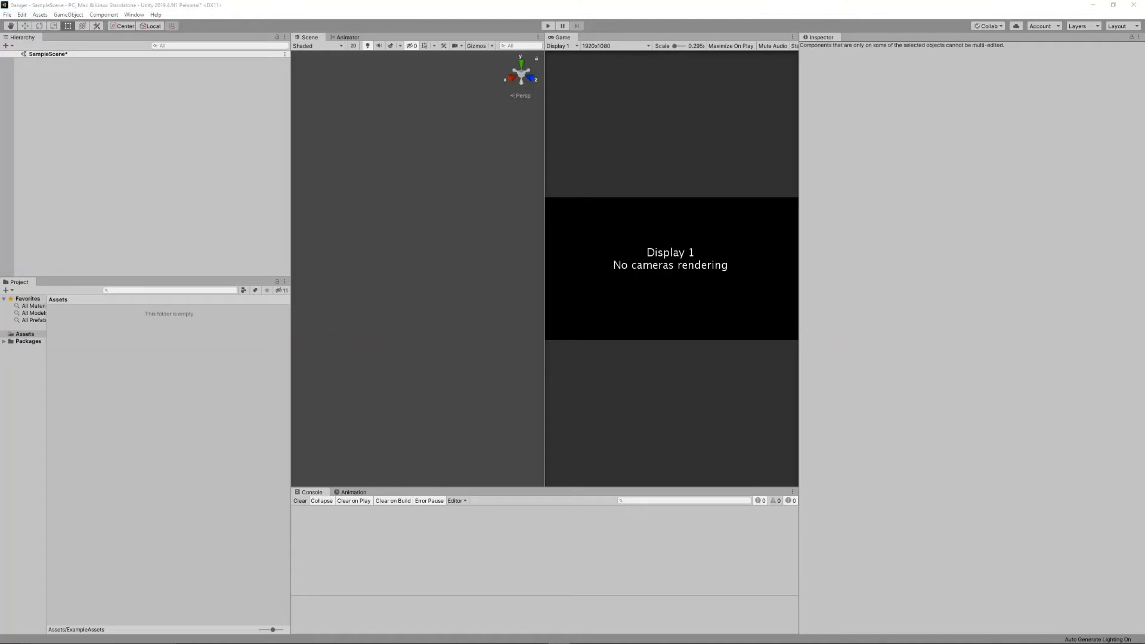
drag(560, 79, 470, 196)
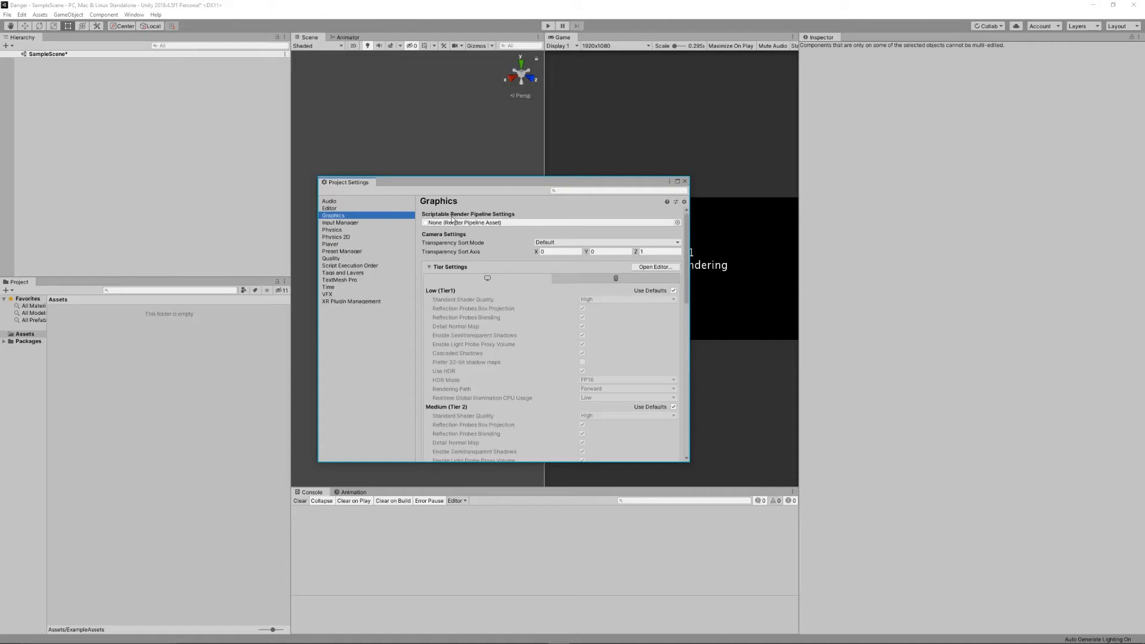
click(685, 181)
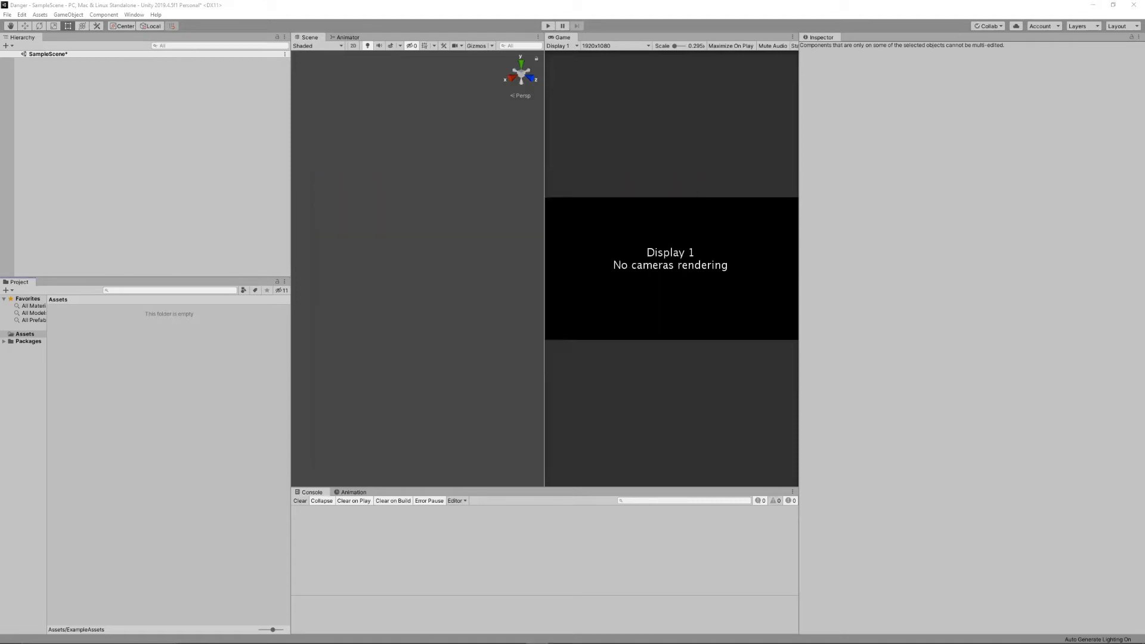
Step: Create a folder named URP in Assets
right_click(142, 368)
mouse_move(149, 374)
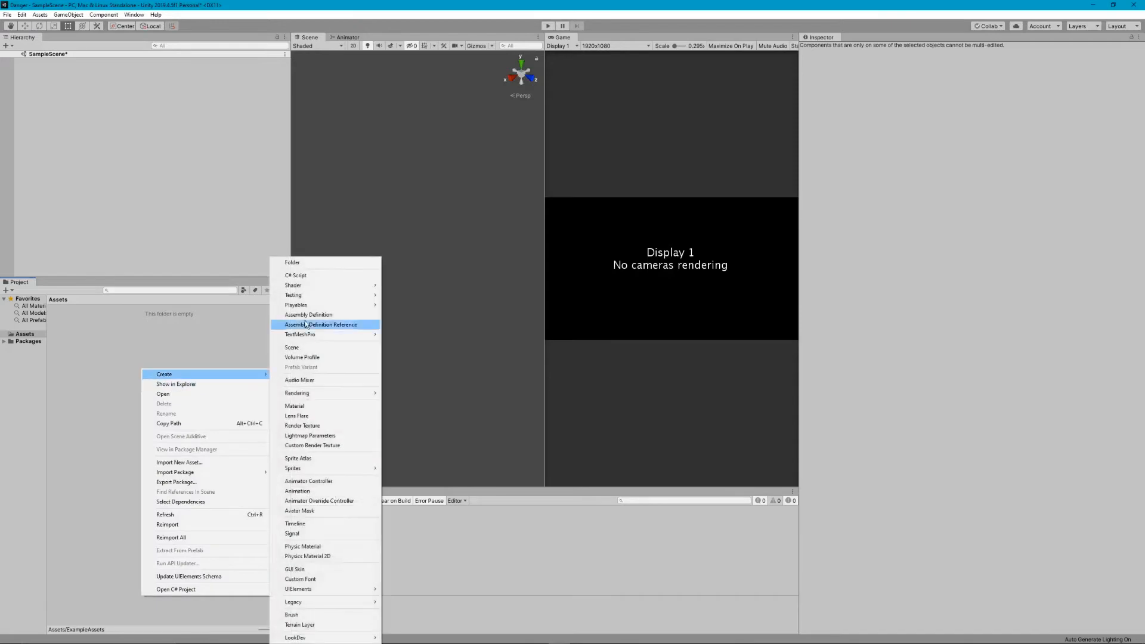
click(318, 262)
text(URP)
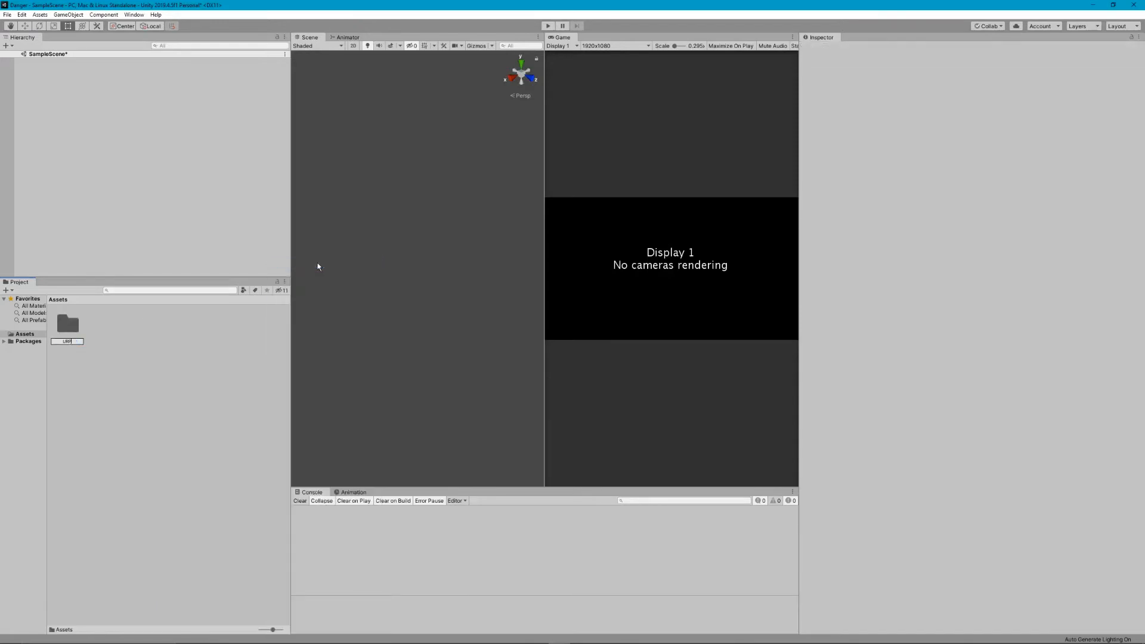
key(Return)
Step: Create a Universal Render Pipeline asset with Forward Renderer in the URP folder, named 2DPipelineAsset
double_click(68, 325)
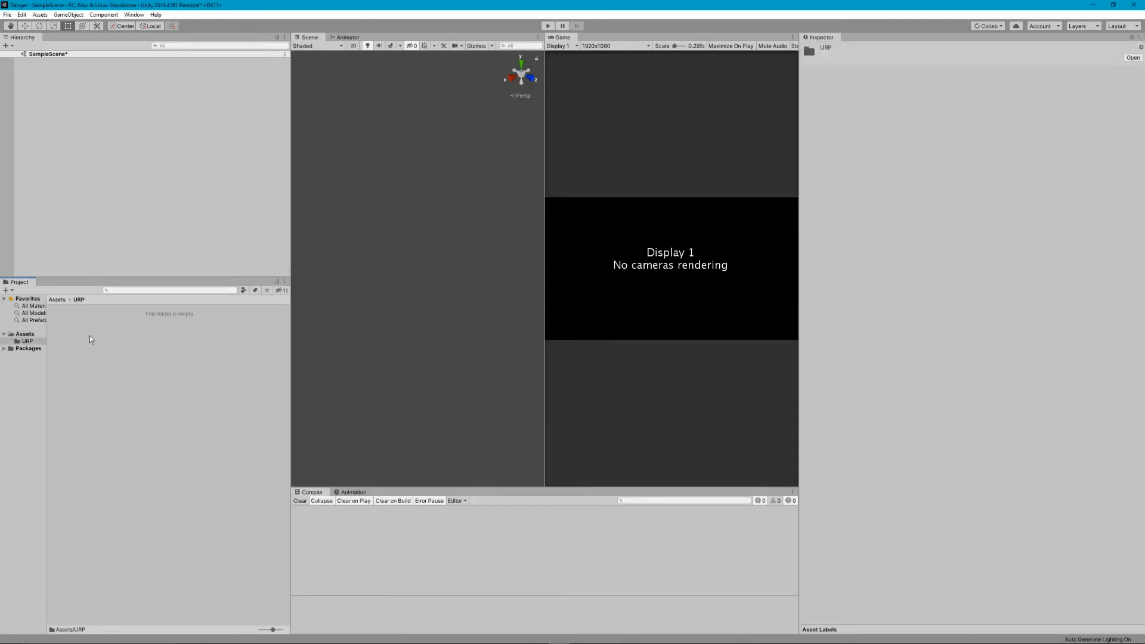
right_click(89, 336)
mouse_move(94, 345)
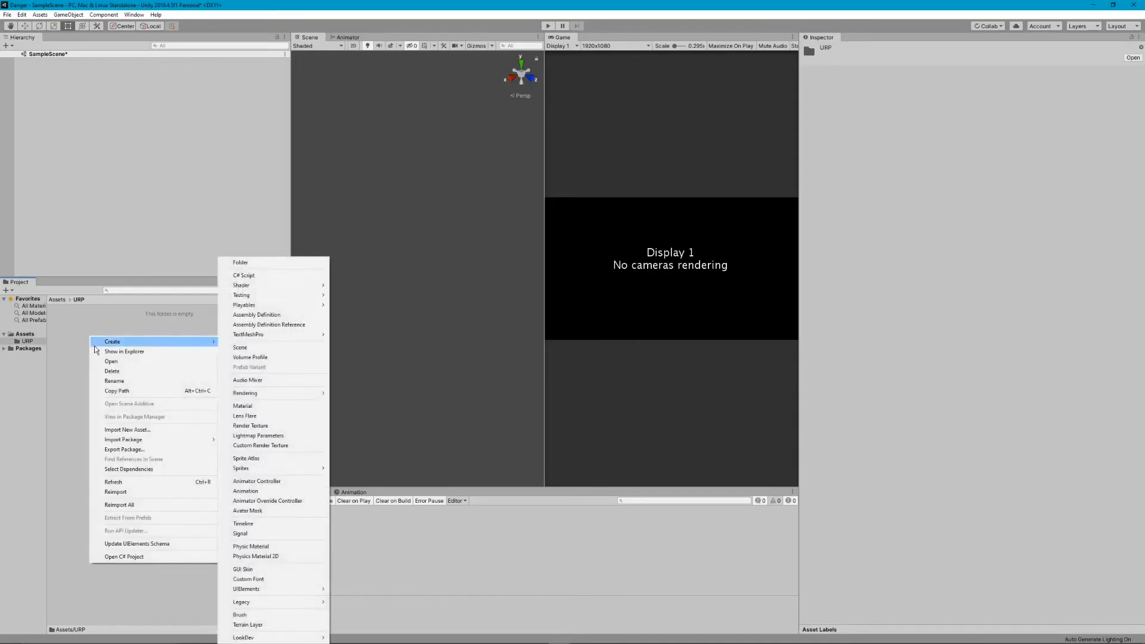
mouse_move(303, 390)
mouse_move(361, 393)
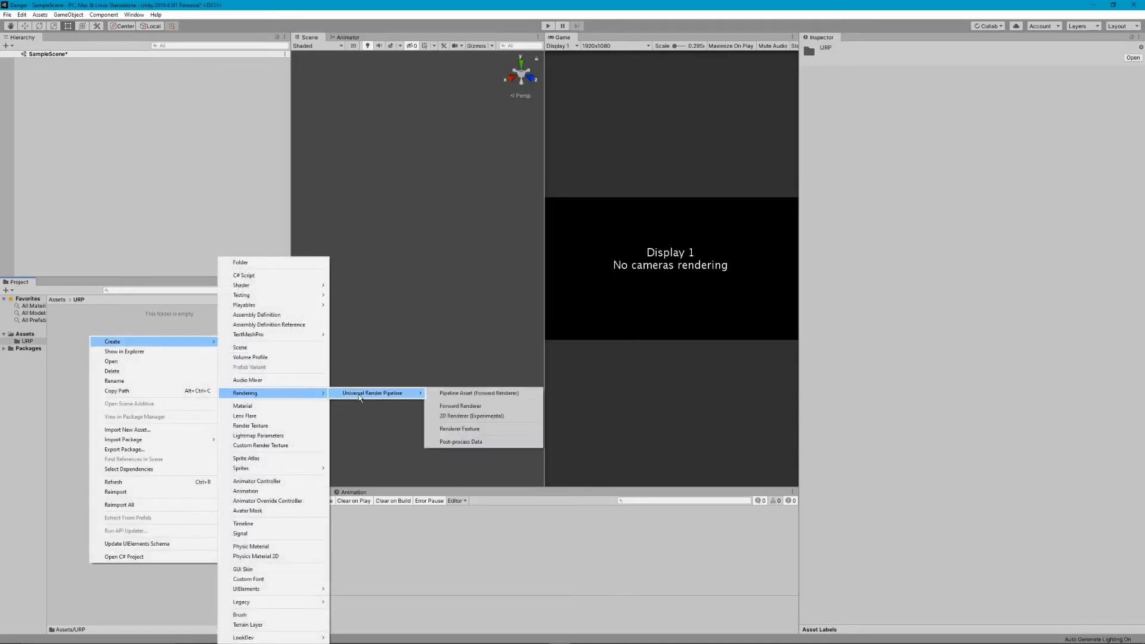
click(457, 393)
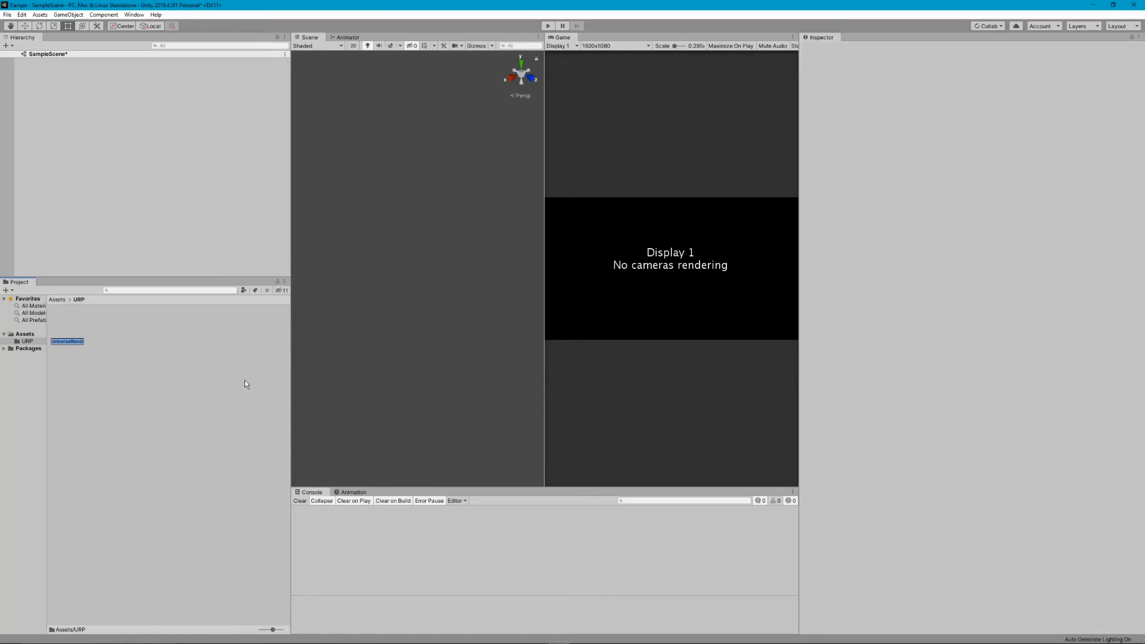
text(2DPipelineAsset)
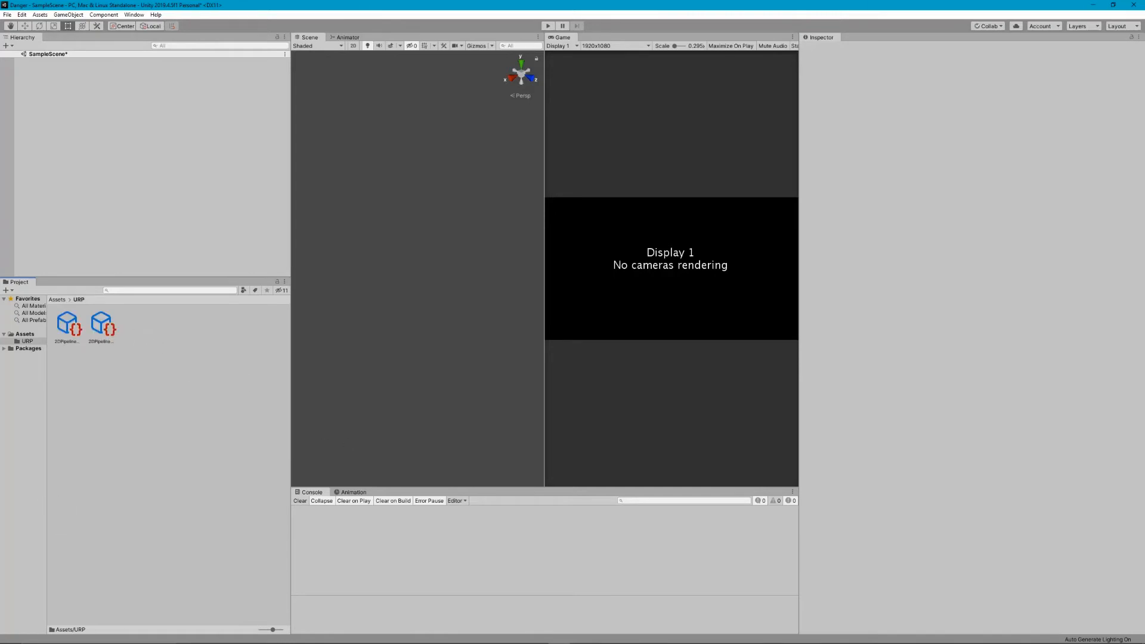
Step: Inspect both pipeline assets and delete the forward renderer 2DPipelineAsset_Renderer from the URP folder
click(67, 327)
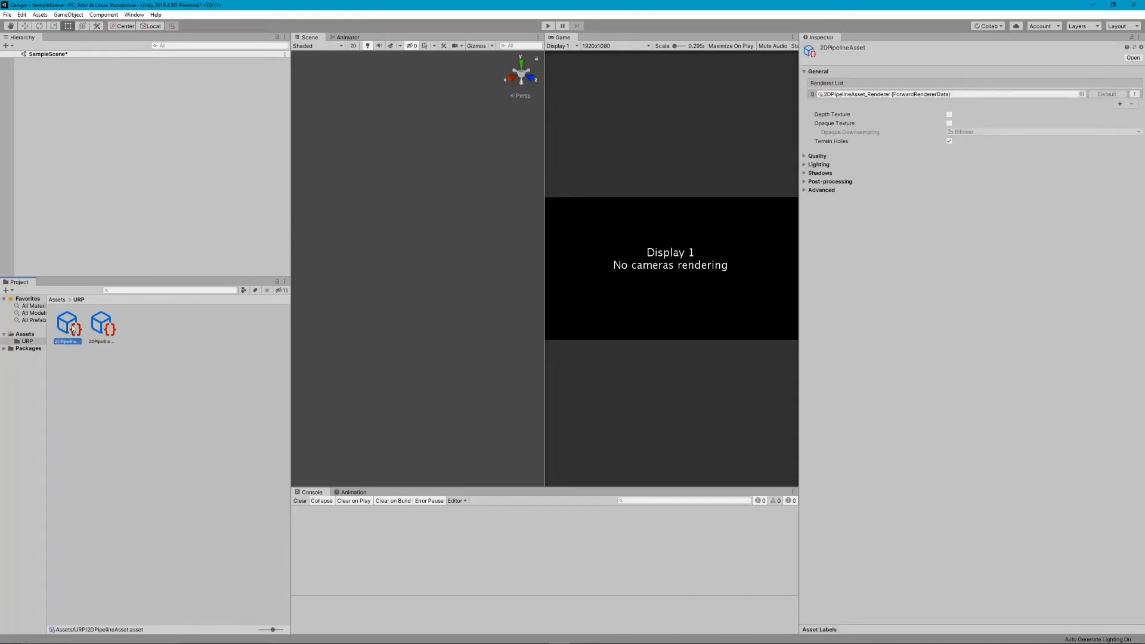
click(99, 333)
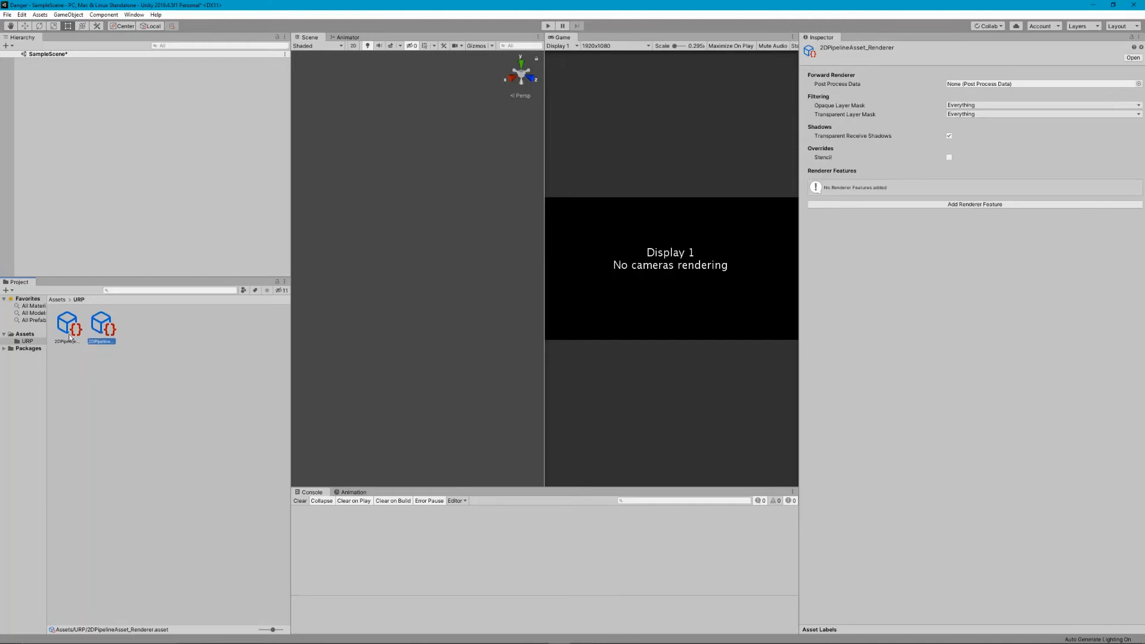
click(69, 329)
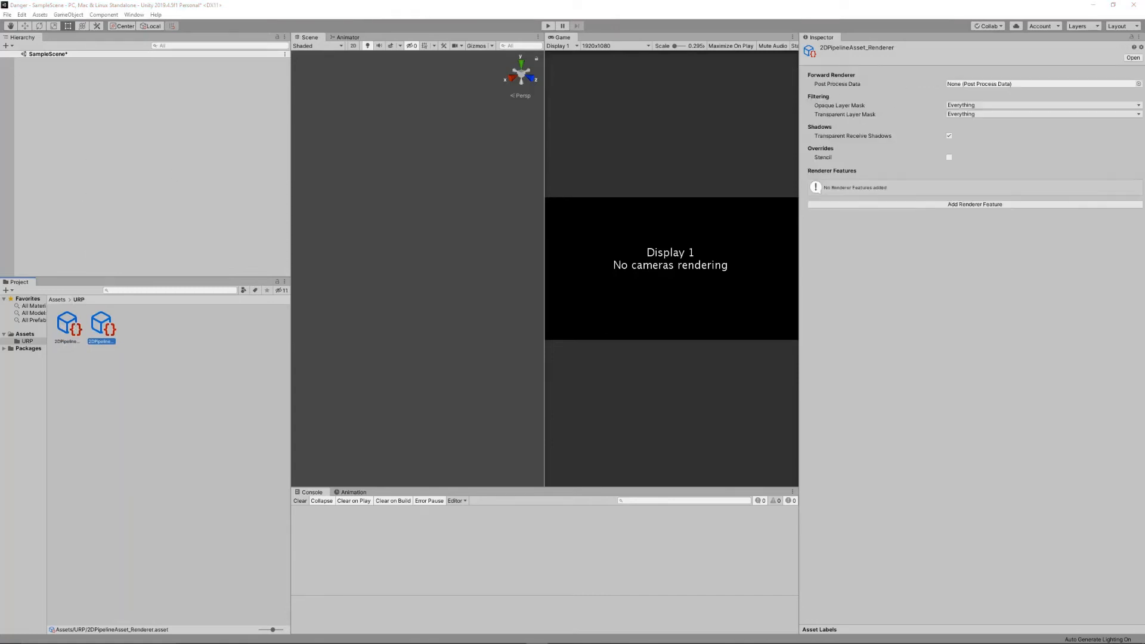
click(195, 344)
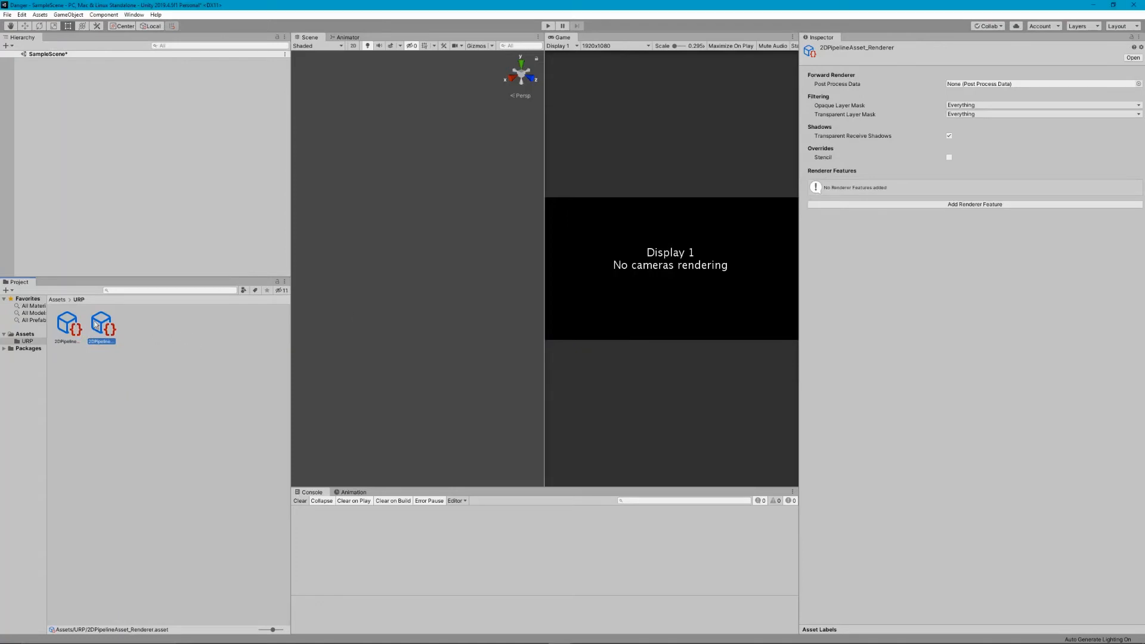
click(100, 322)
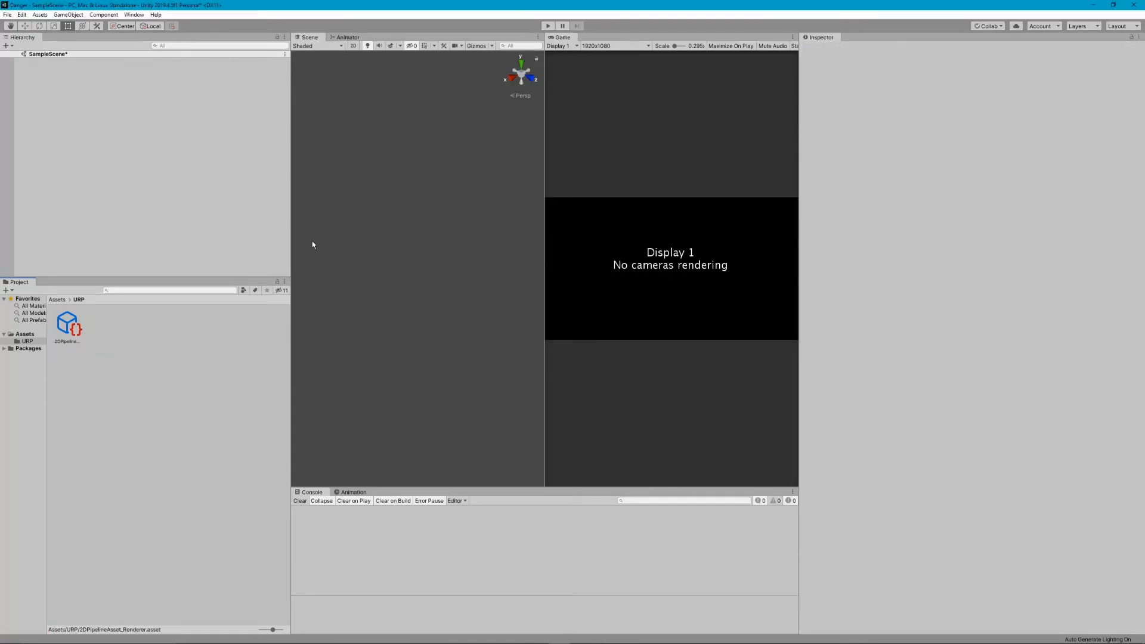
Step: Create a 2D Renderer (Experimental) asset named 2DRenderer in the URP folder
right_click(143, 330)
mouse_move(158, 336)
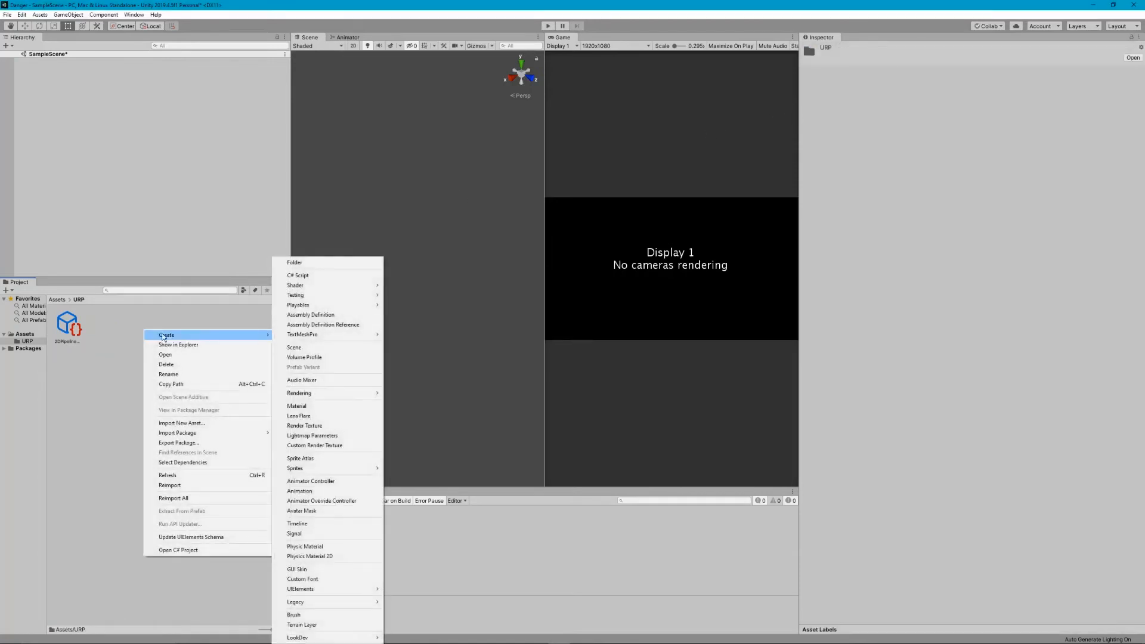
mouse_move(320, 399)
mouse_move(453, 394)
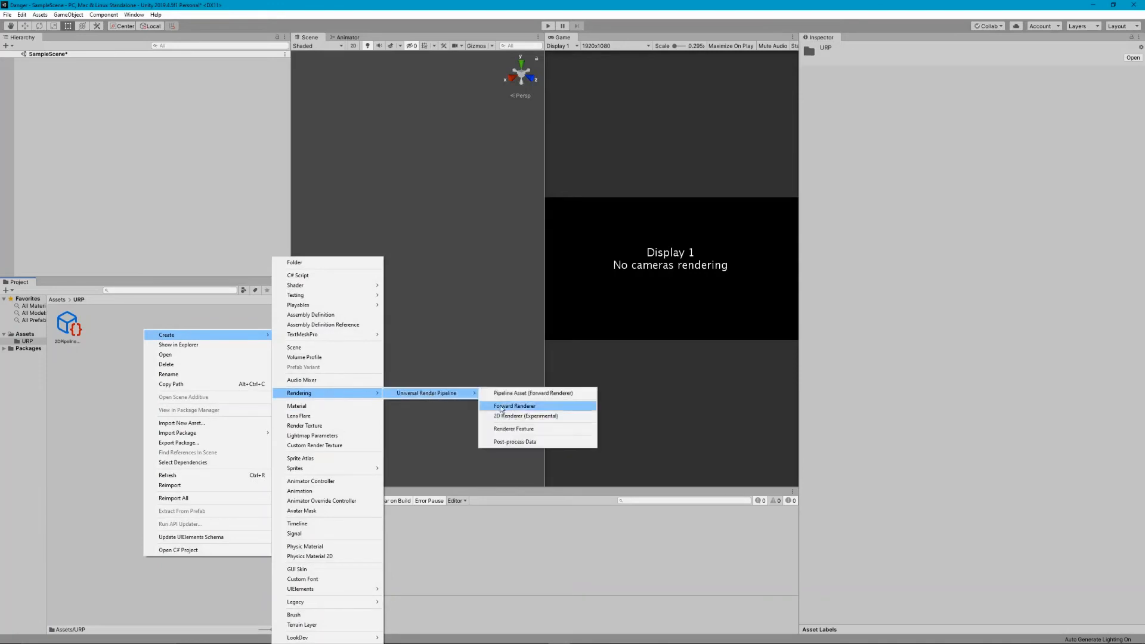
click(502, 416)
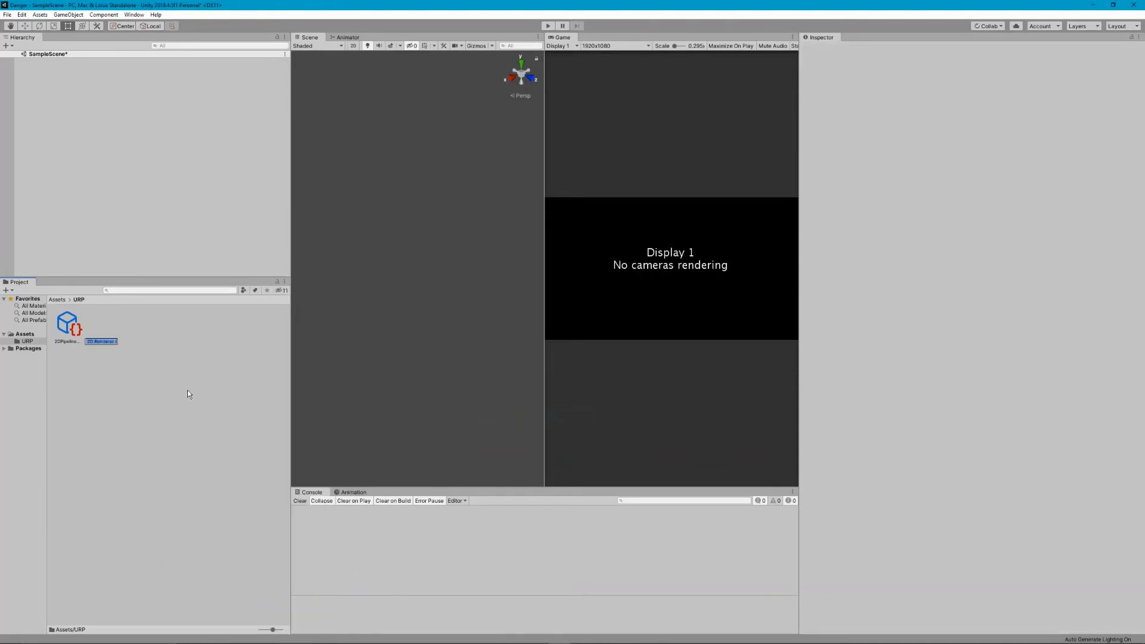
text(2DRenderer)
key(Return)
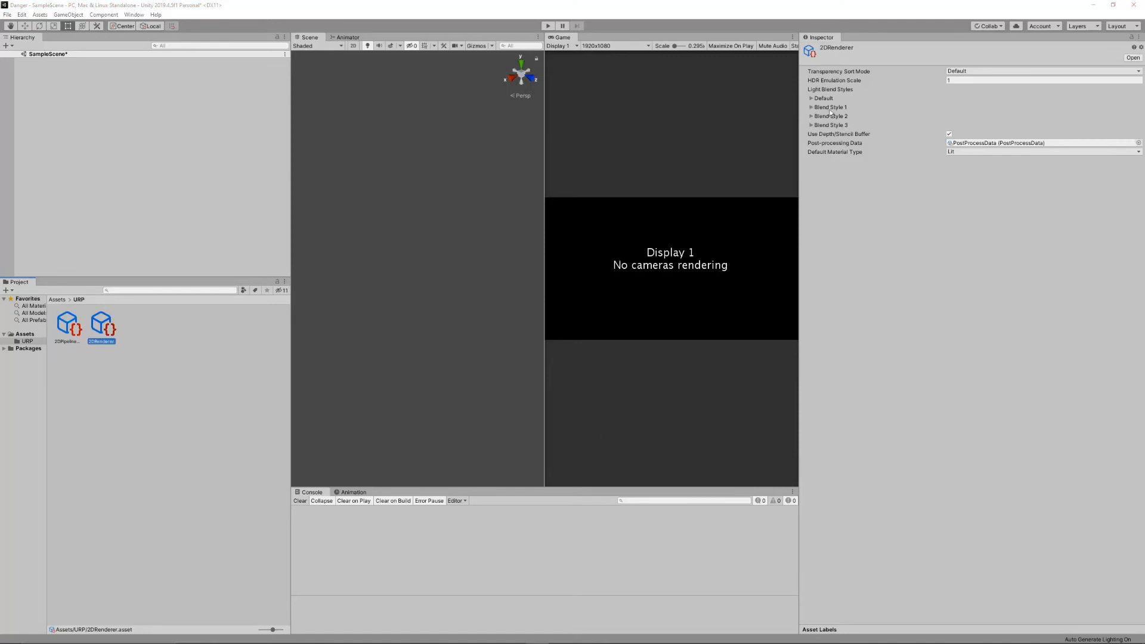
Step: Assign 2DRenderer as the default renderer in the Renderer List of 2DPipelineAsset
click(68, 326)
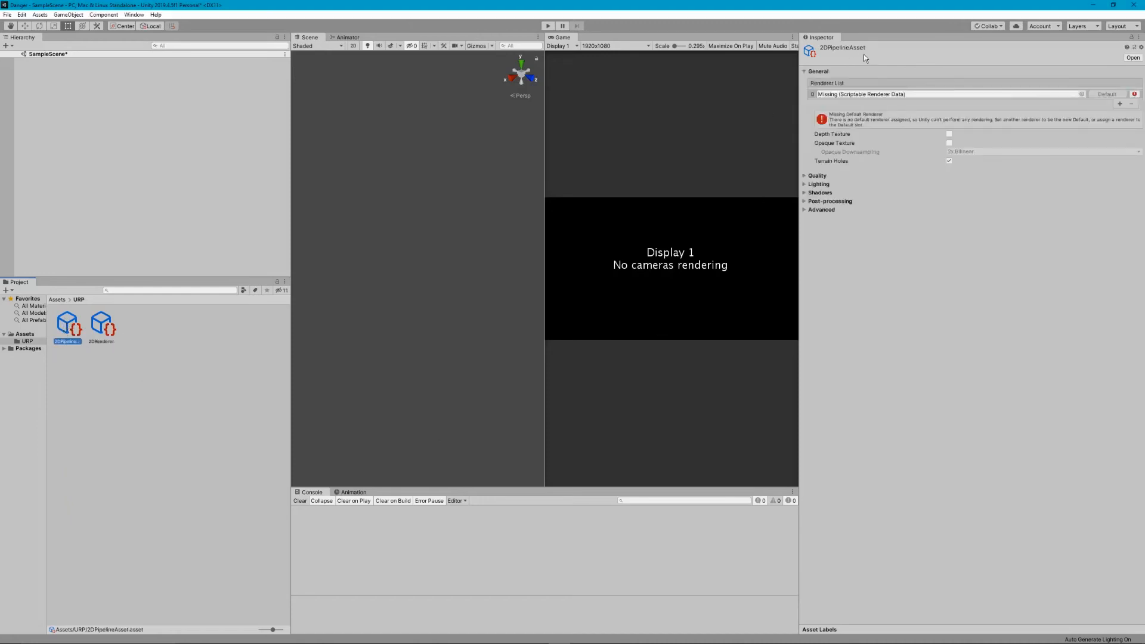
drag(101, 325, 852, 94)
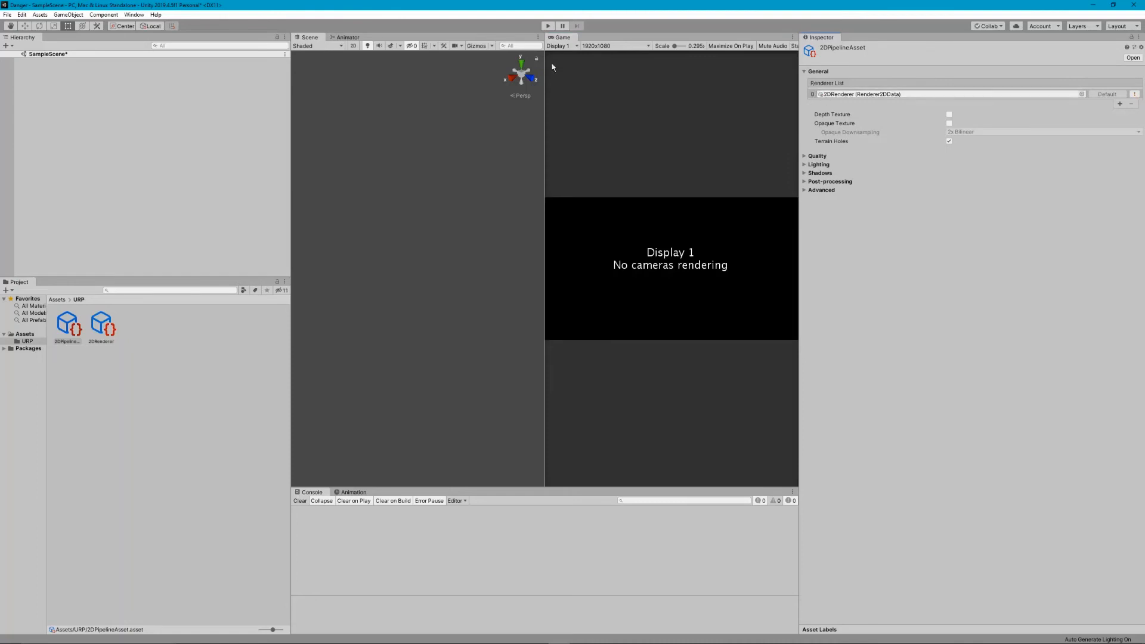
Step: Set 2DPipelineAsset as the Scriptable Render Pipeline in the project's Graphics settings
click(21, 14)
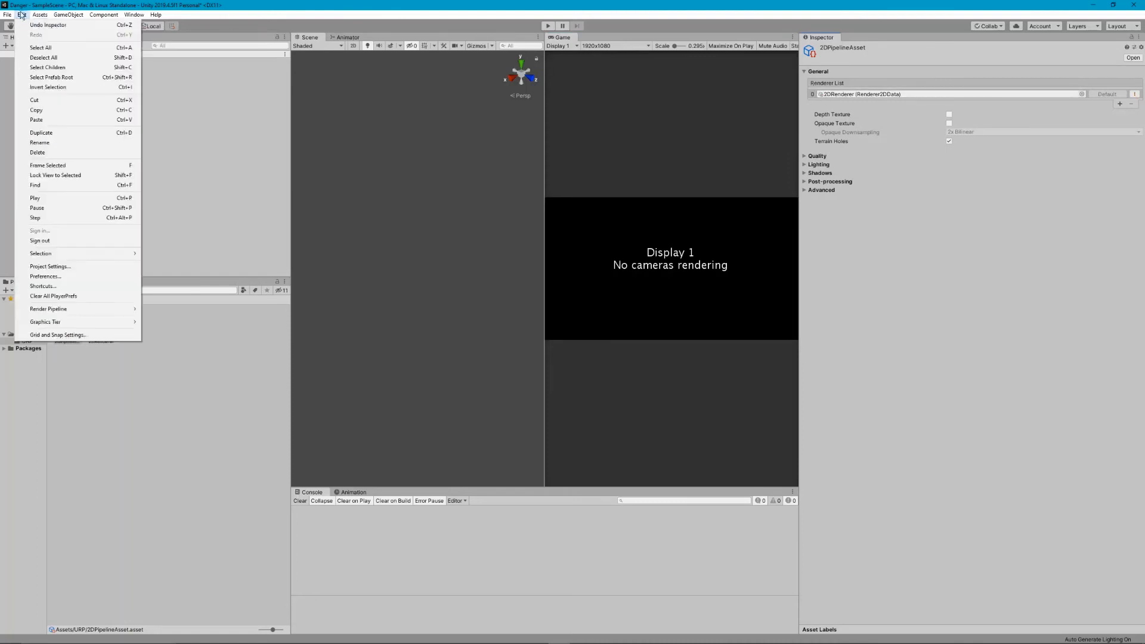
click(48, 267)
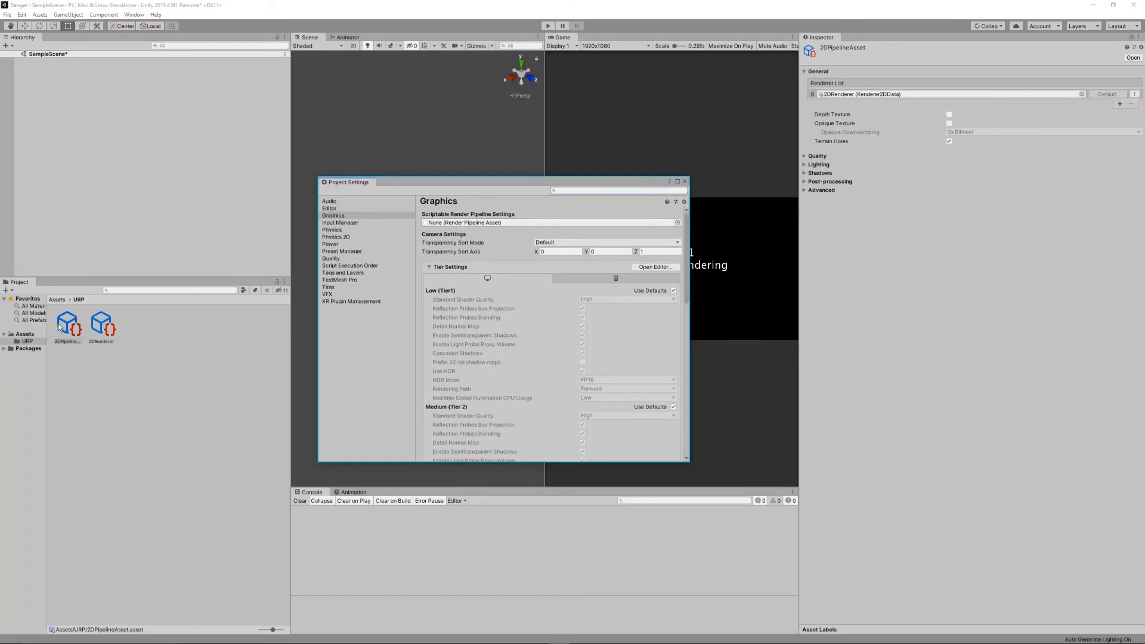
drag(60, 327, 476, 225)
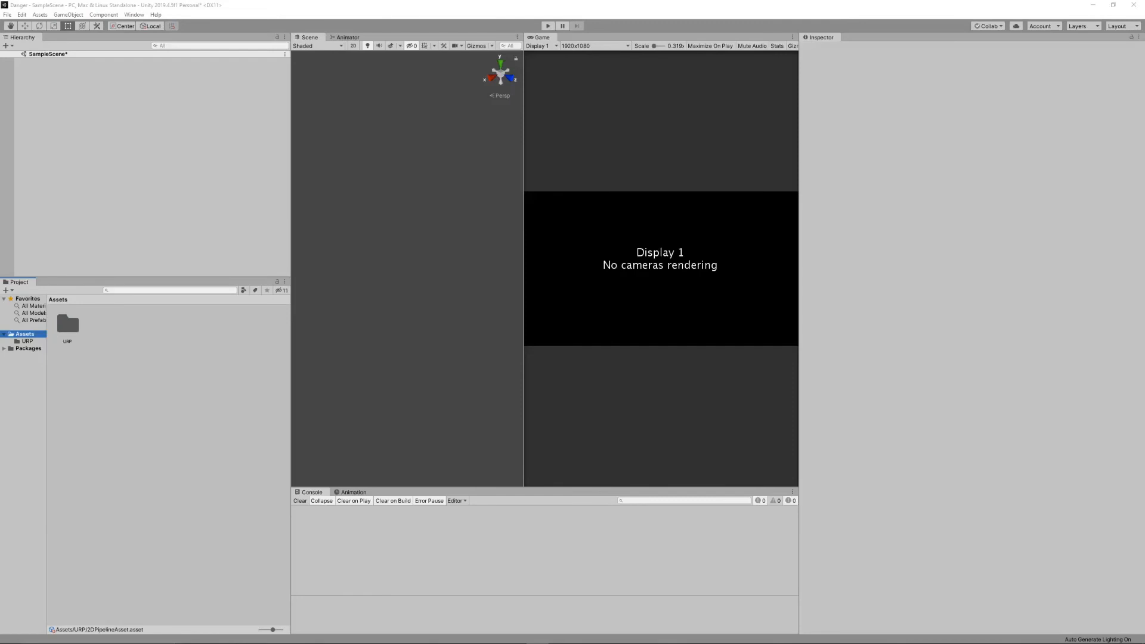
Step: Create a folder named Scenes in Assets
right_click(195, 365)
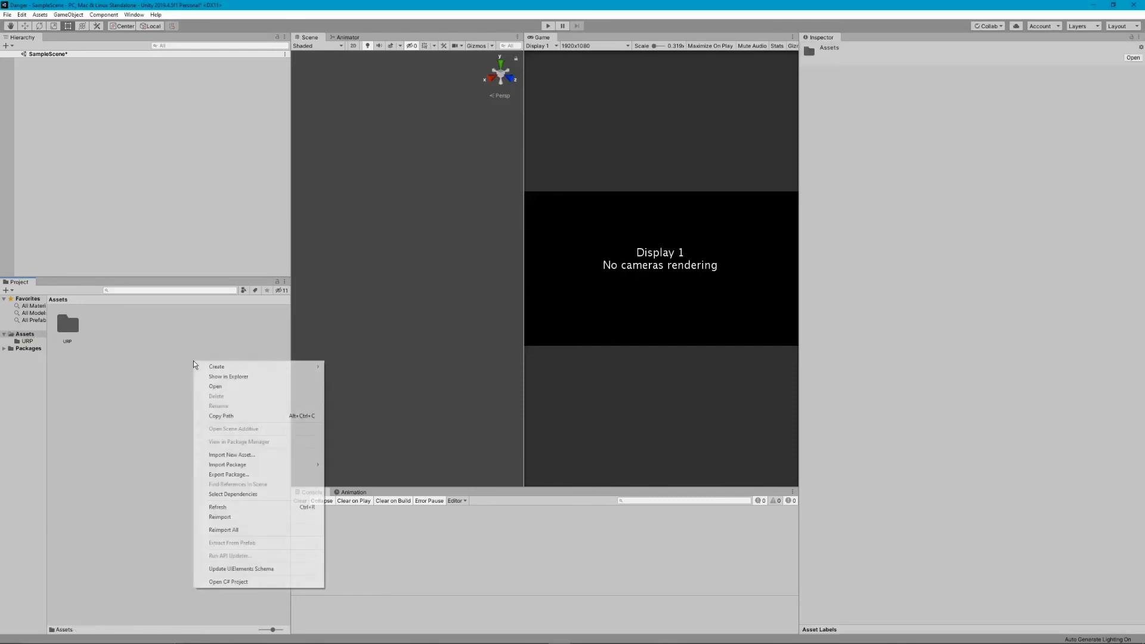
mouse_move(227, 367)
click(355, 263)
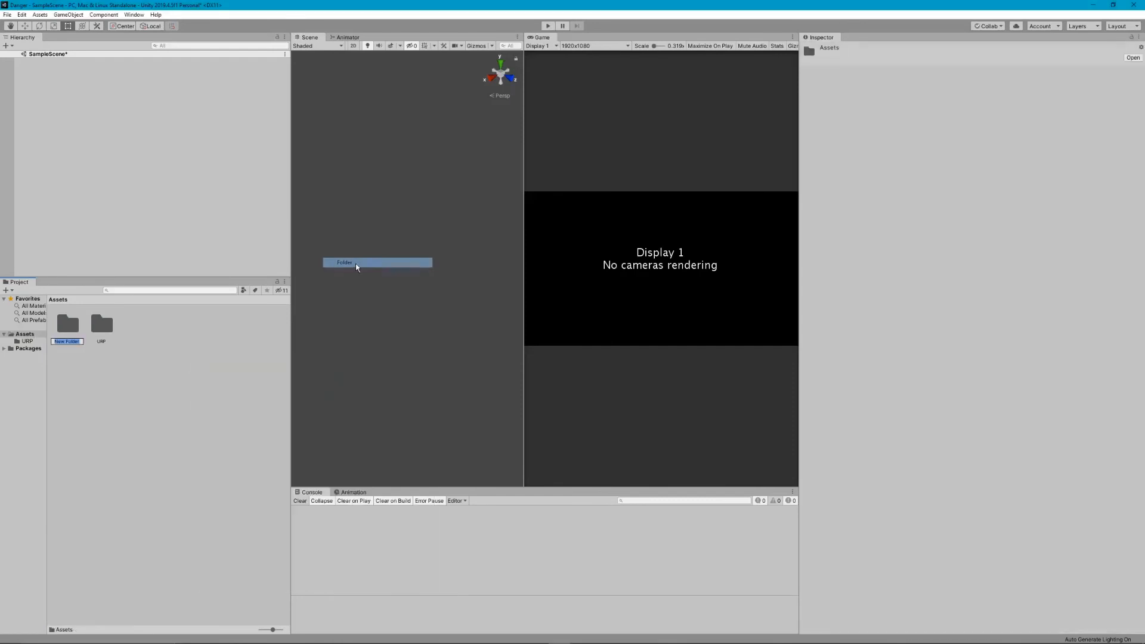
text(Sce)
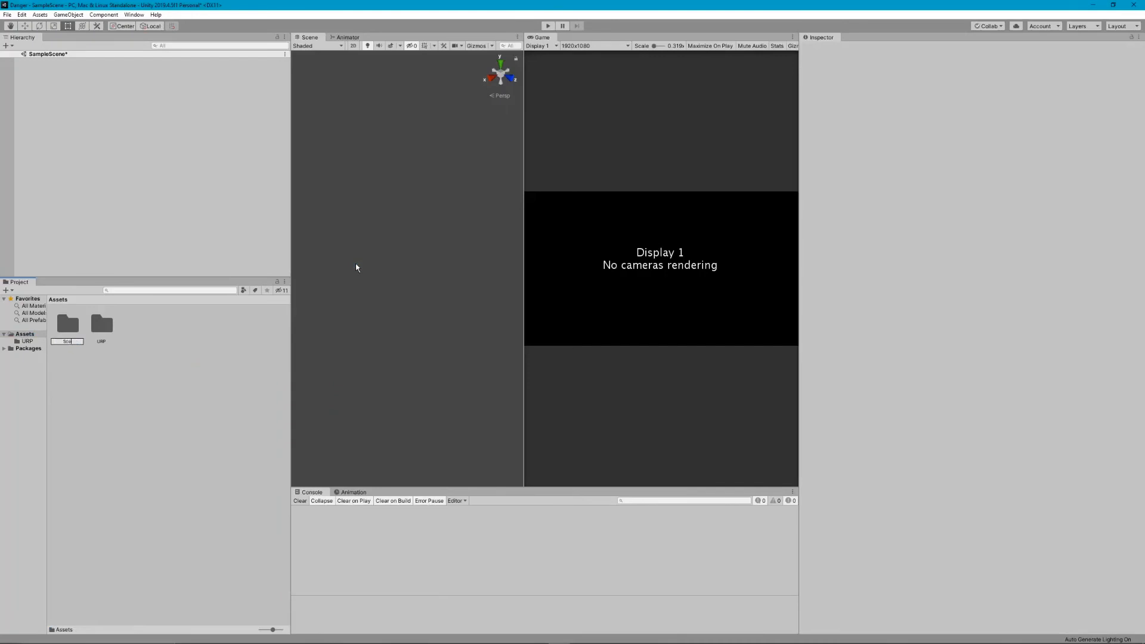
text(nes)
key(Return)
Step: Create a new scene asset named Main inside the Scenes folder
double_click(67, 325)
right_click(66, 329)
mouse_move(85, 339)
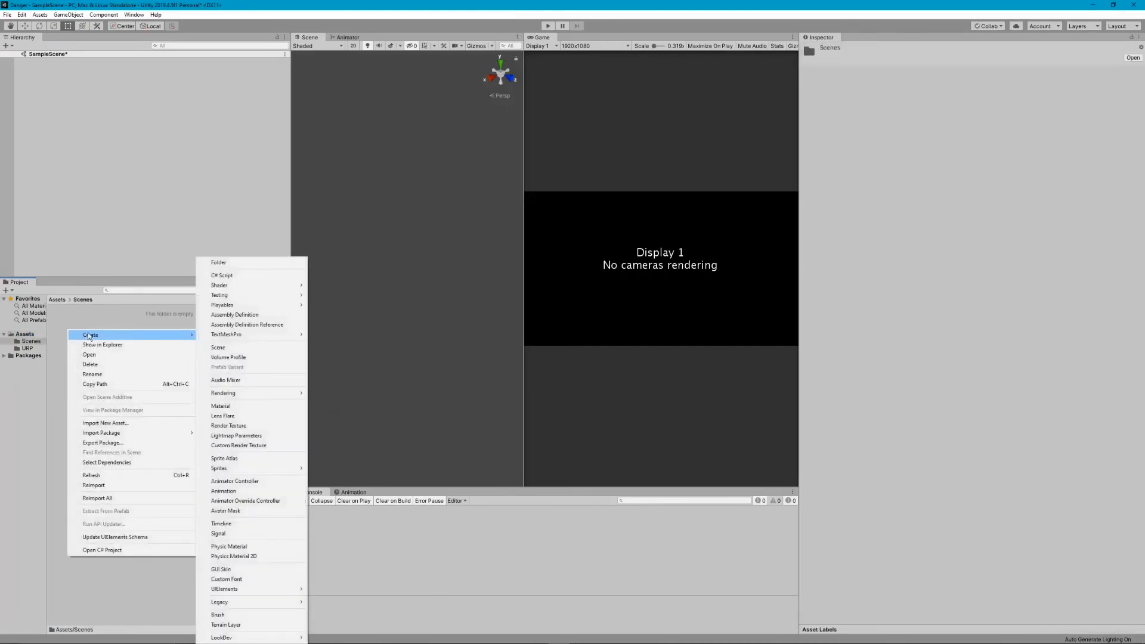
click(250, 348)
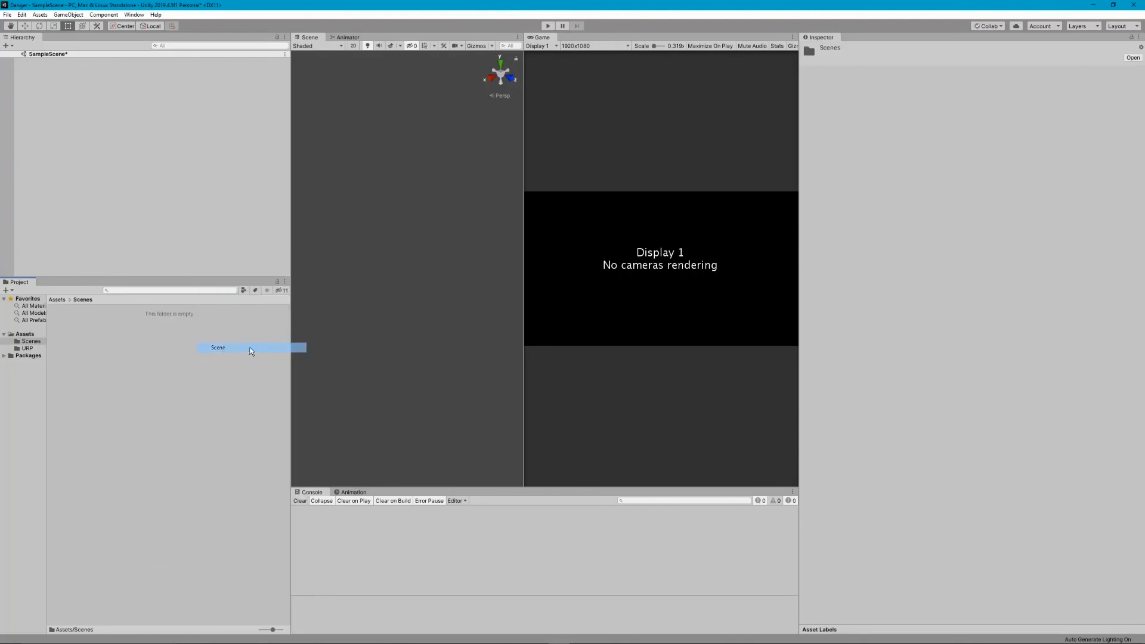
text(Main)
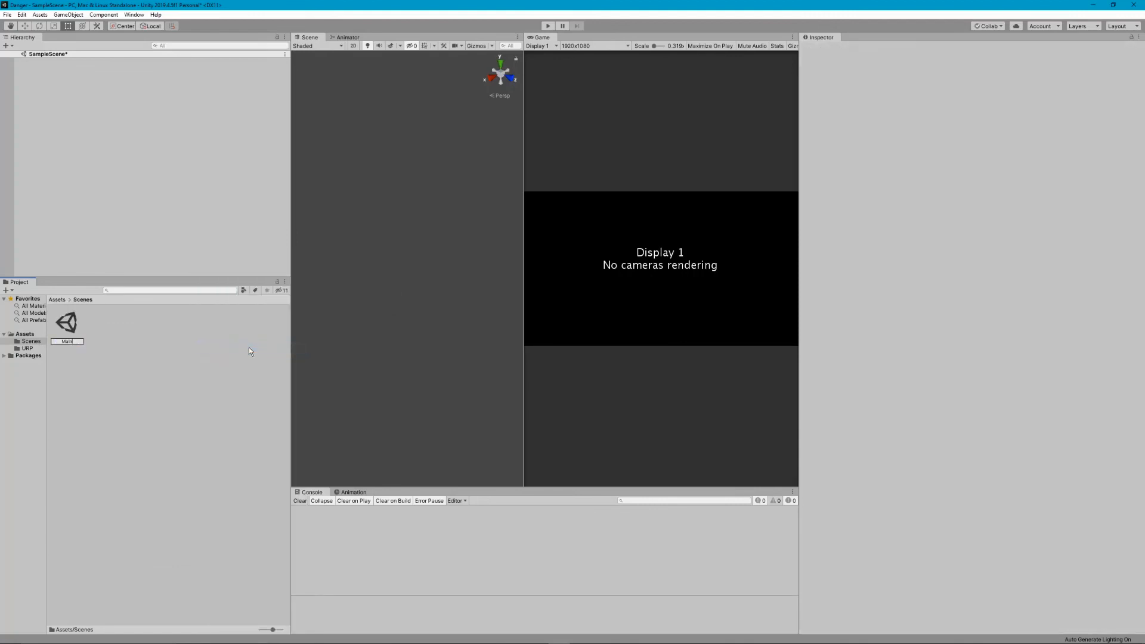
key(Return)
Step: Open the Main scene, discarding the unsaved changes to SampleScene
double_click(71, 322)
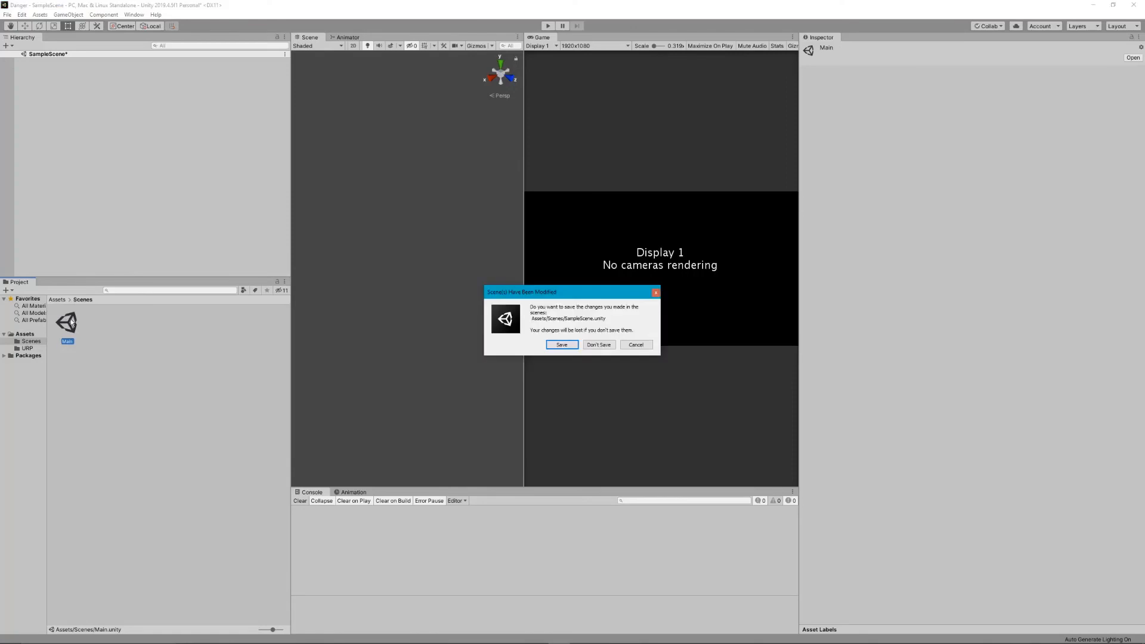
key(Tab)
key(Return)
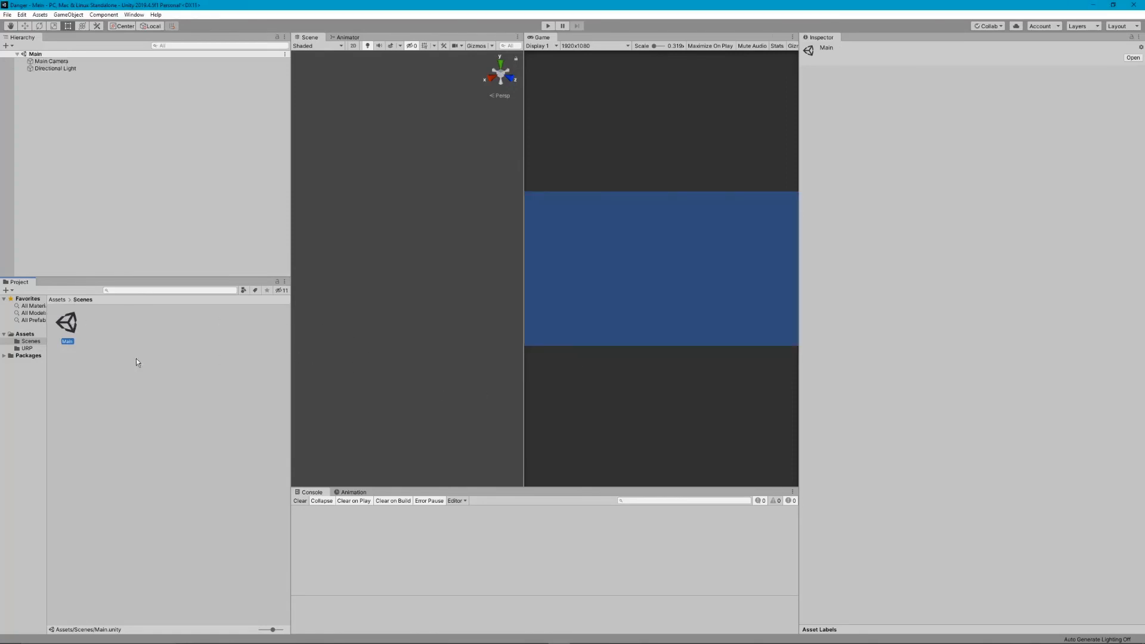
Step: Switch the Scene view to 2D mode and widen it at the expense of the Game view
click(92, 62)
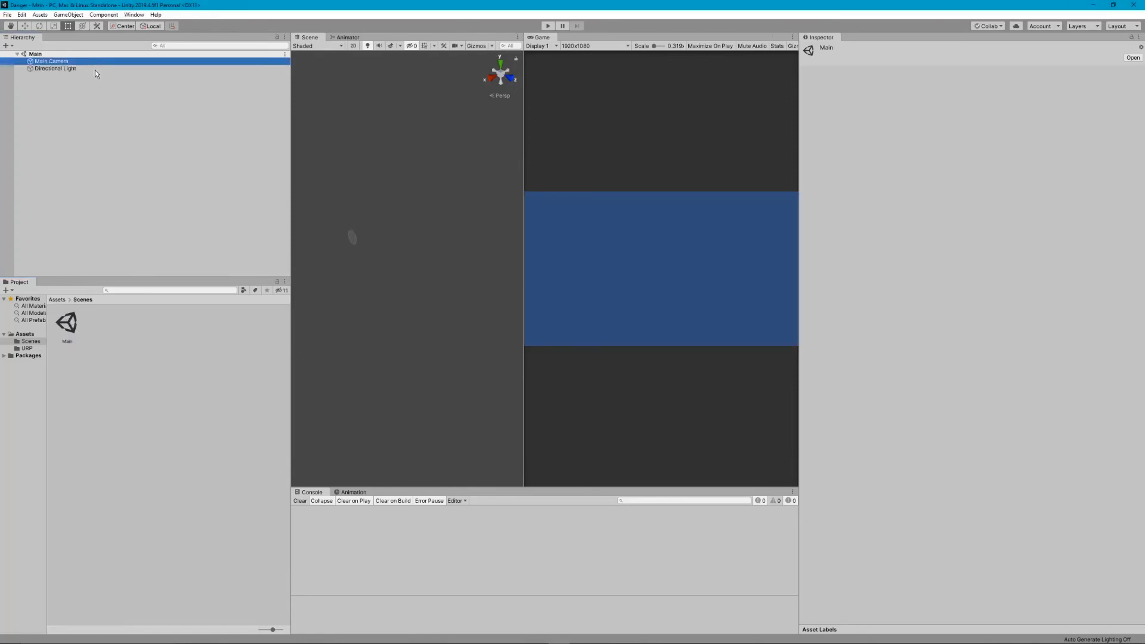
click(95, 69)
click(352, 45)
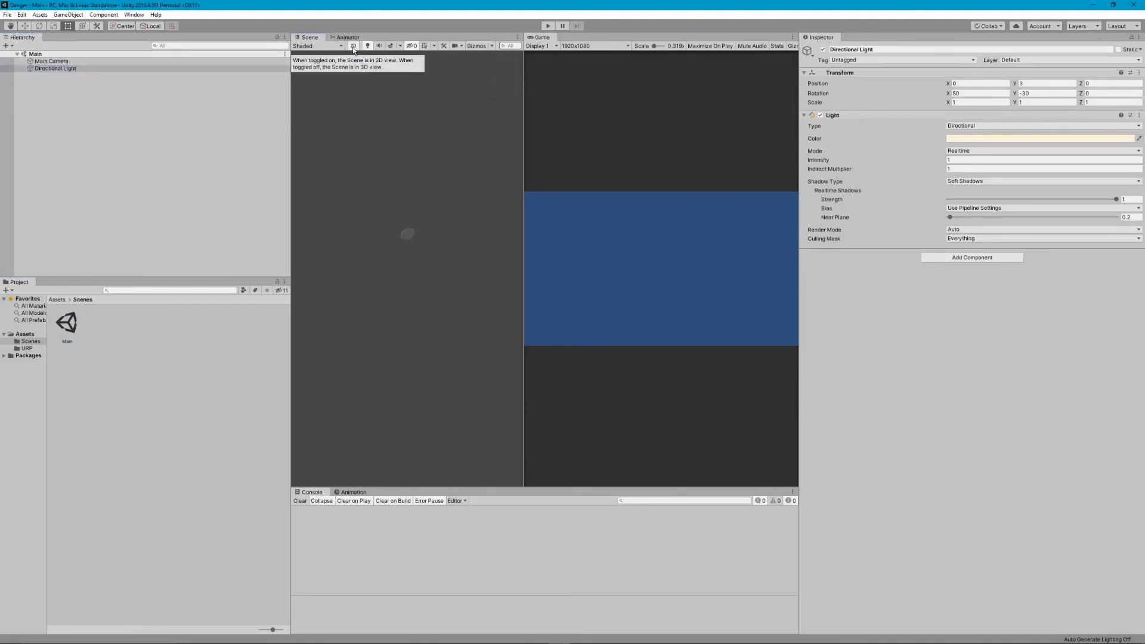
drag(524, 149, 573, 150)
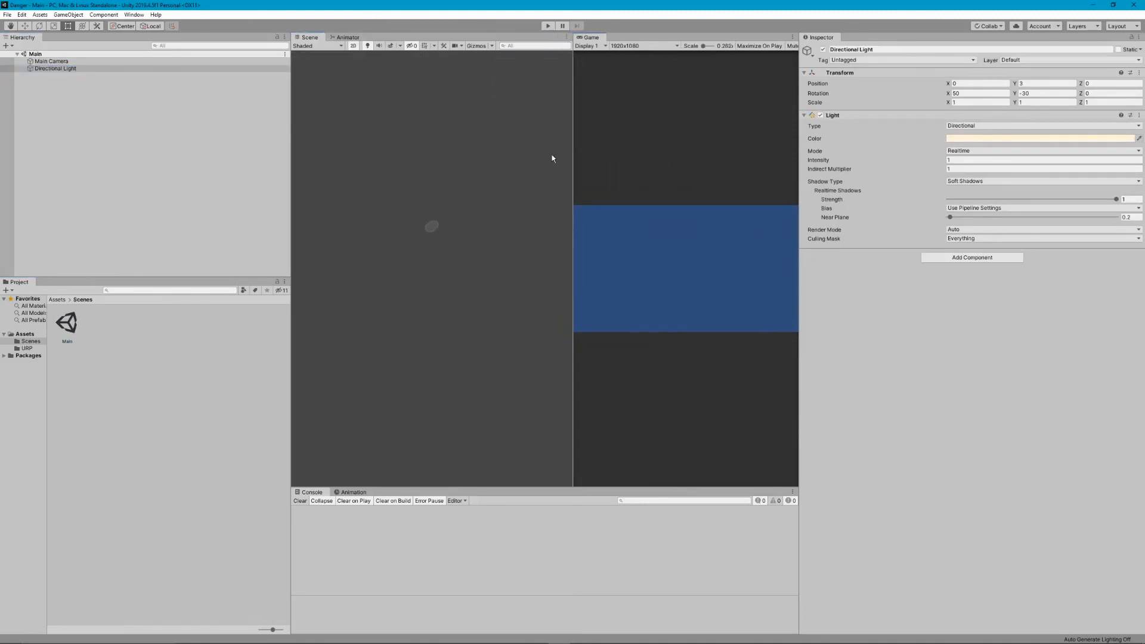
Step: Set the Main Camera's projection to Orthographic
click(108, 61)
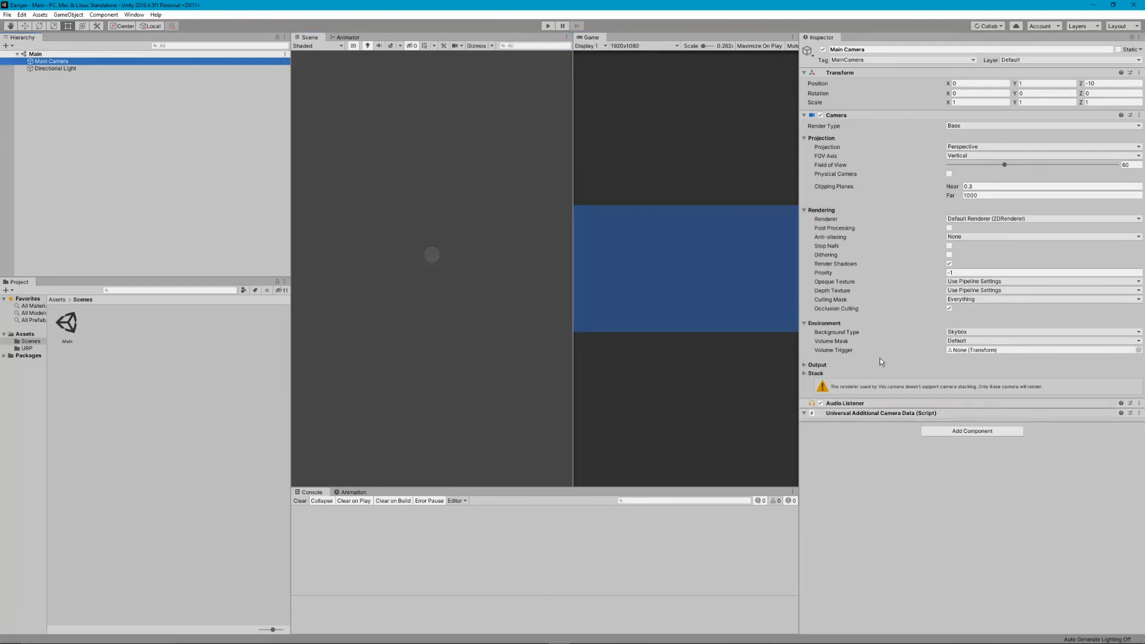
click(976, 147)
click(980, 161)
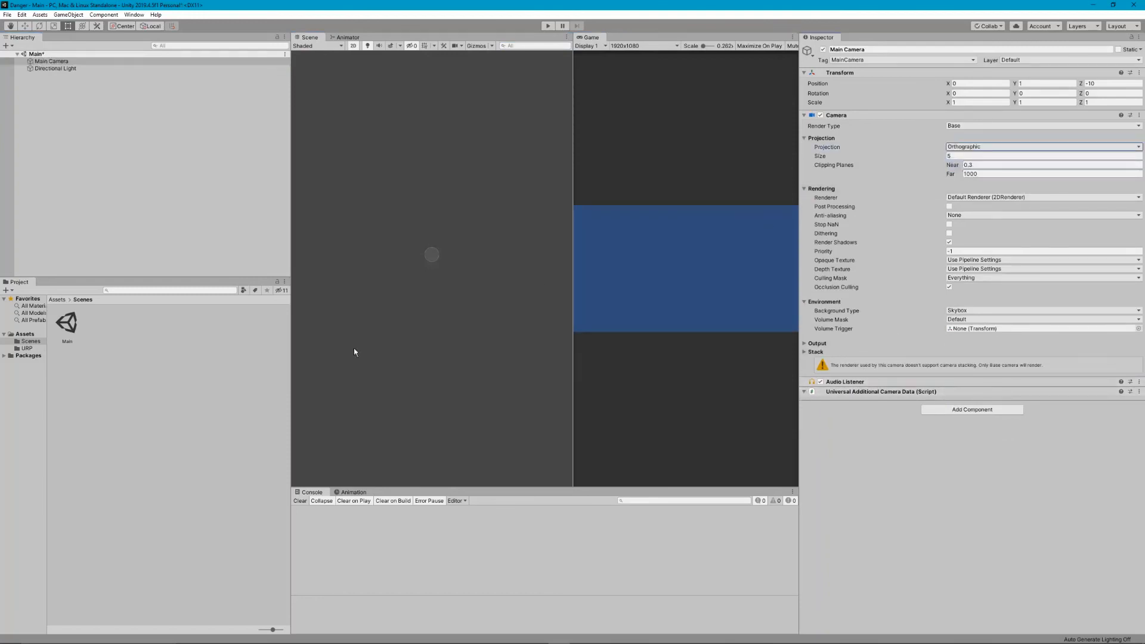